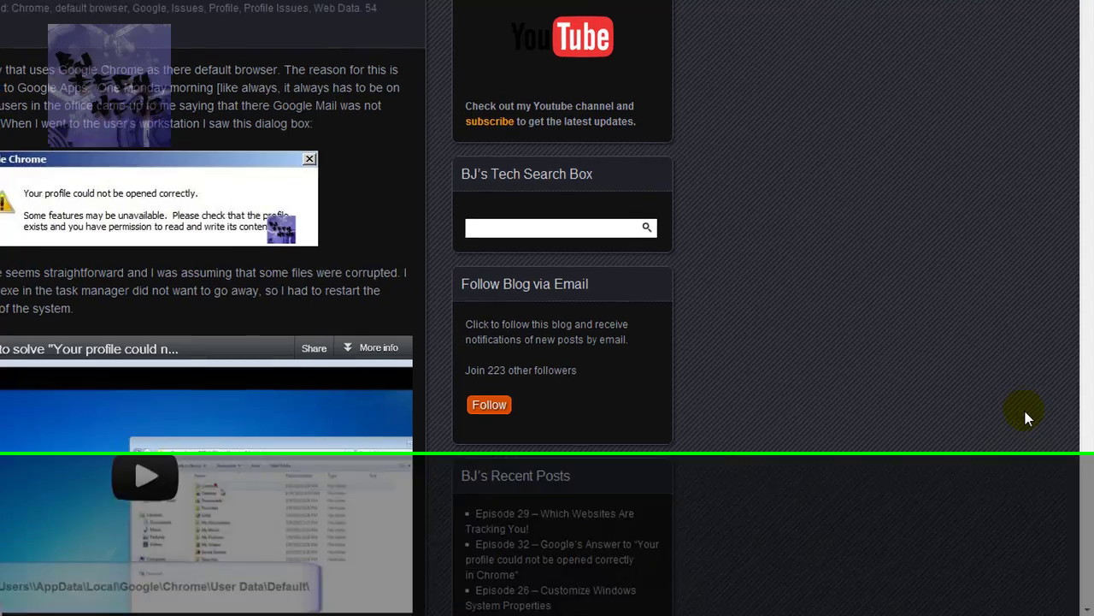
Look through the blog article about solving the "Your profile could not be opened correctly" issue in Chrome
{"action": "scroll", "coordinate": [1024, 407], "scroll_direction": "up", "scroll_amount": 3}
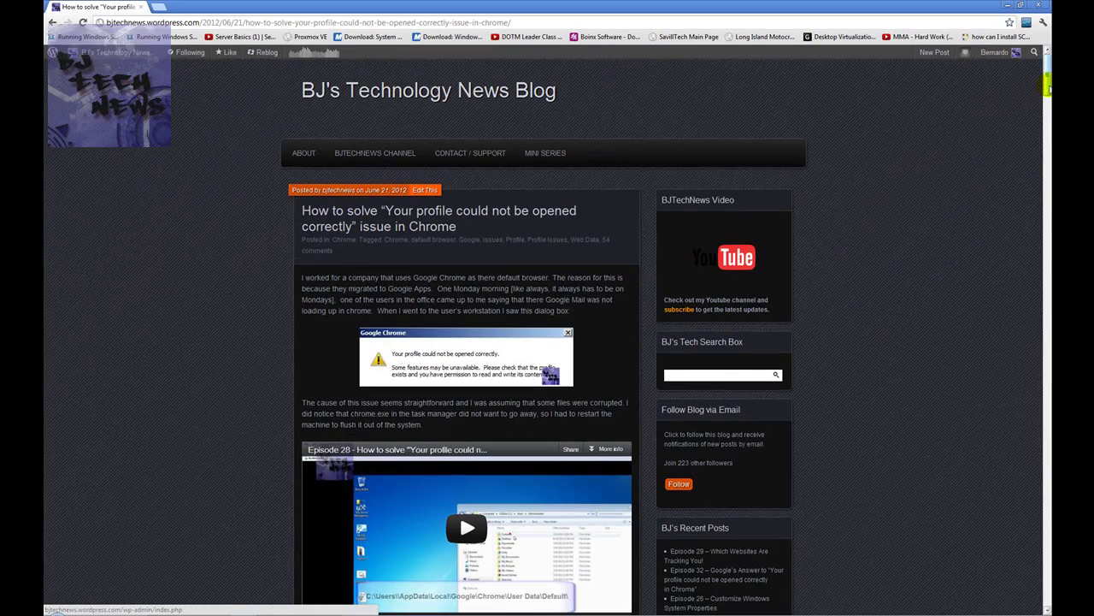
{"action": "scroll", "coordinate": [1045, 81], "scroll_direction": "down", "scroll_amount": 20}
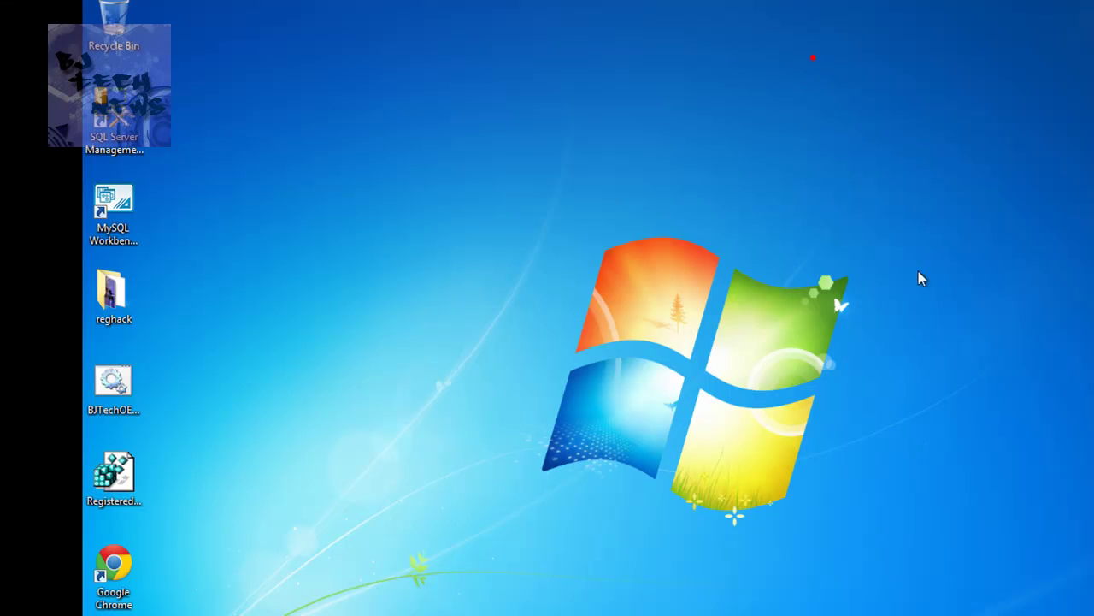
Open the Administrator folder inside Users on the OSDisk (C:) drive of the virtual machine
{"action": "left_click_drag", "start_coordinate": [944, 195], "coordinate": [443, 566]}
{"action": "key", "text": "super"}
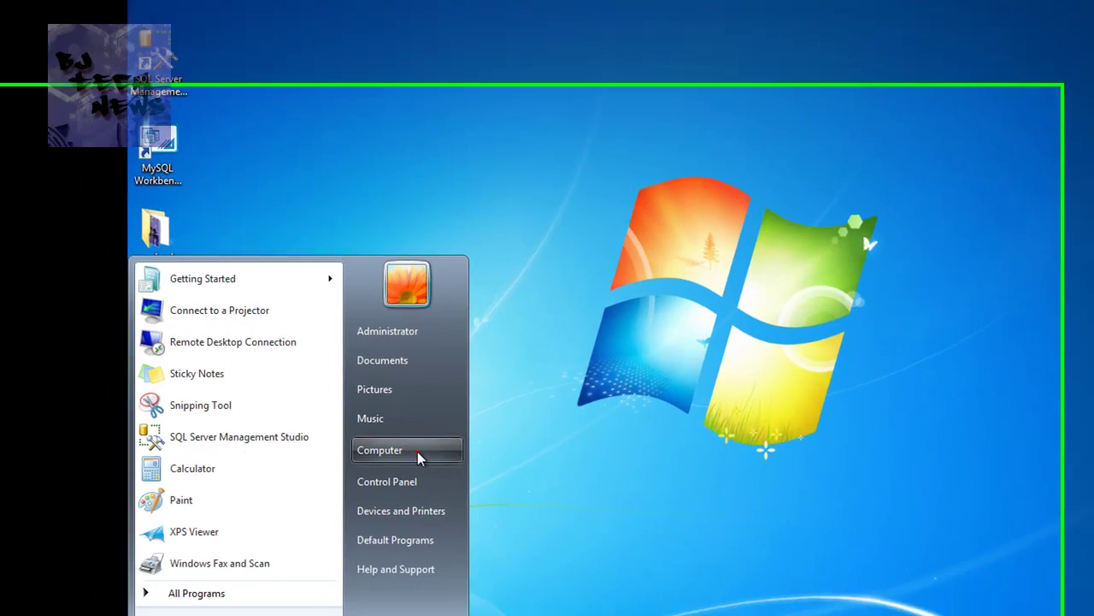
{"action": "left_click", "coordinate": [373, 519]}
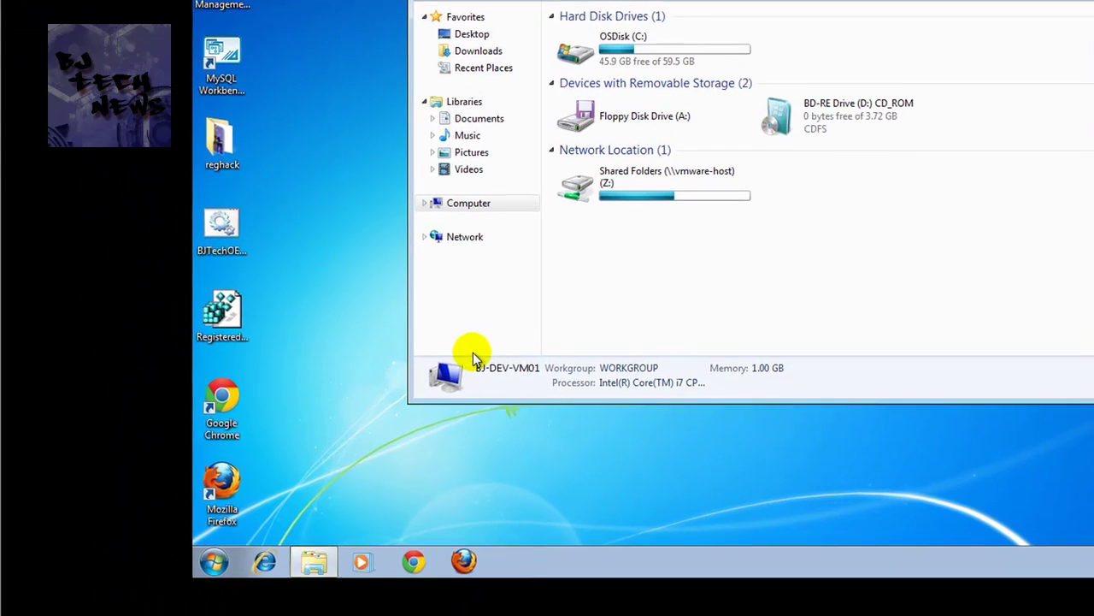
{"action": "double_click", "coordinate": [615, 44]}
{"action": "left_click", "coordinate": [587, 72]}
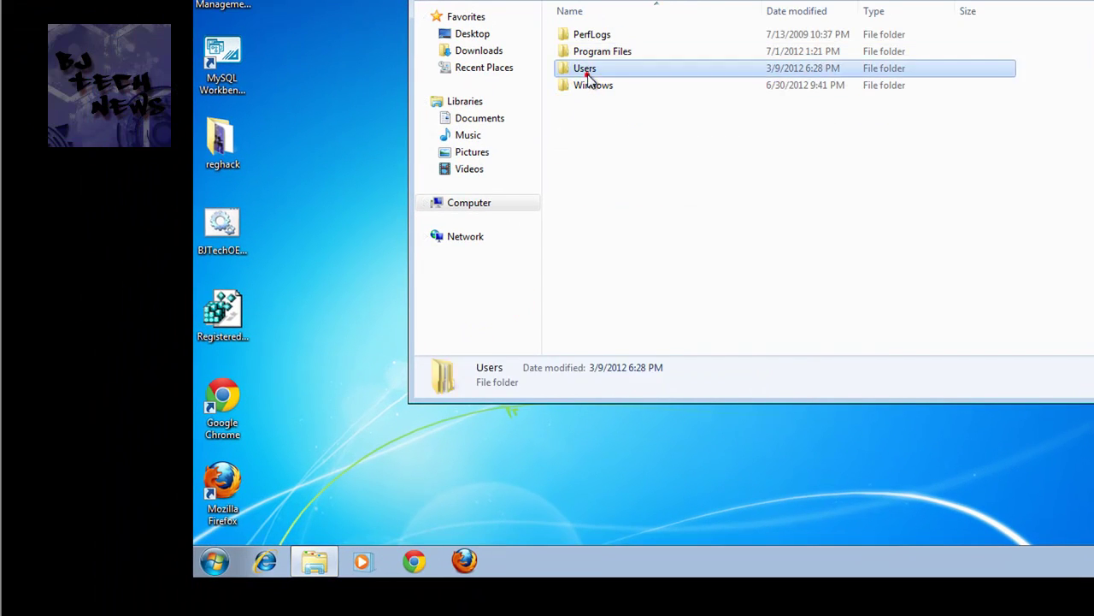
{"action": "double_click", "coordinate": [587, 76]}
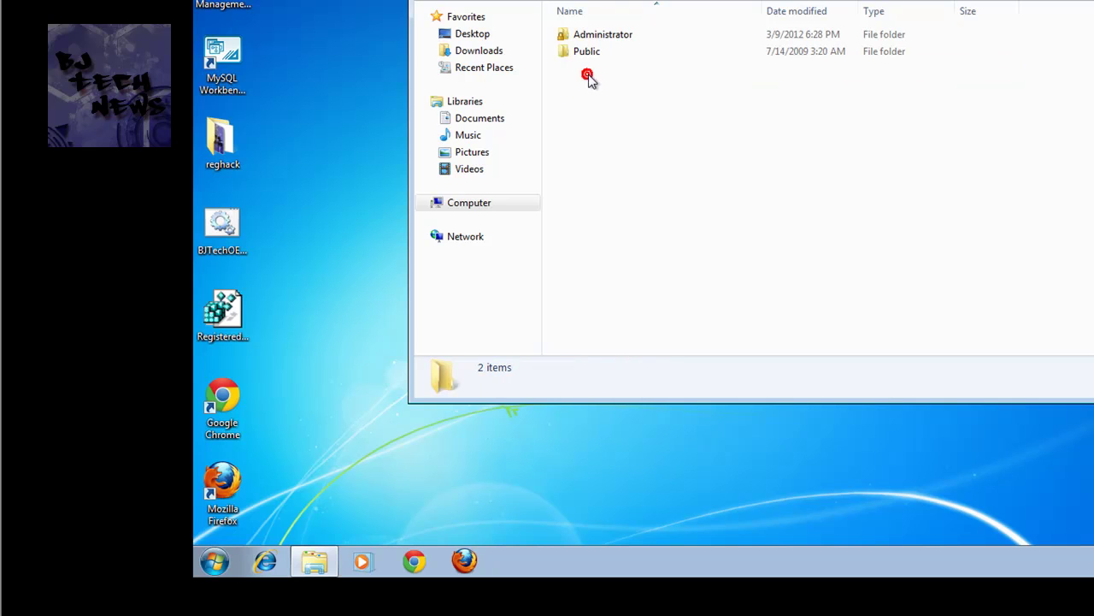
{"action": "left_click", "coordinate": [214, 562]}
{"action": "left_click", "coordinate": [703, 132]}
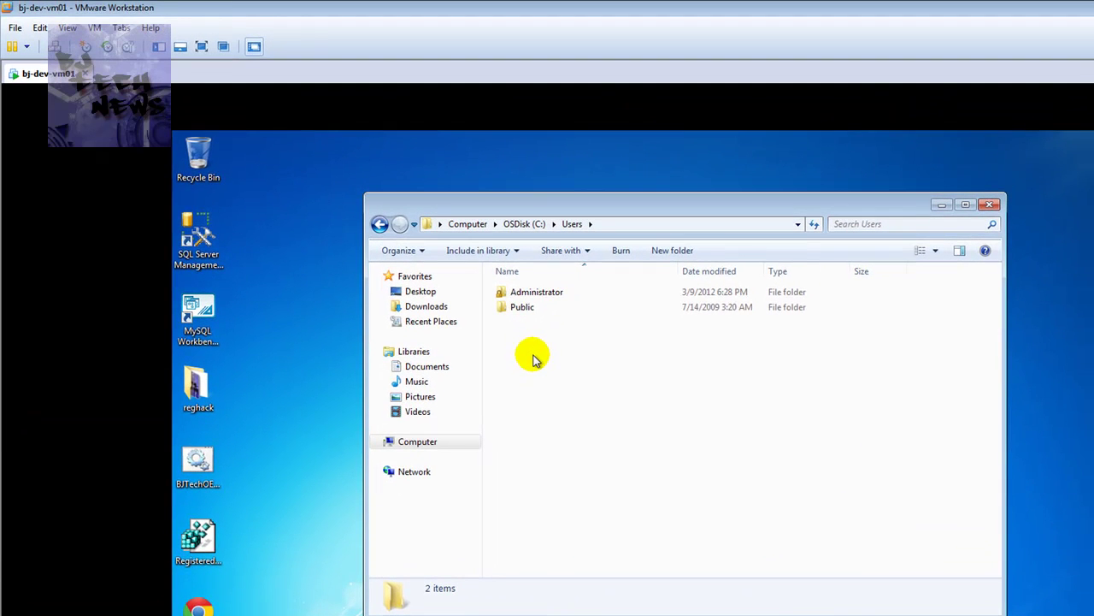
{"action": "double_click", "coordinate": [515, 292]}
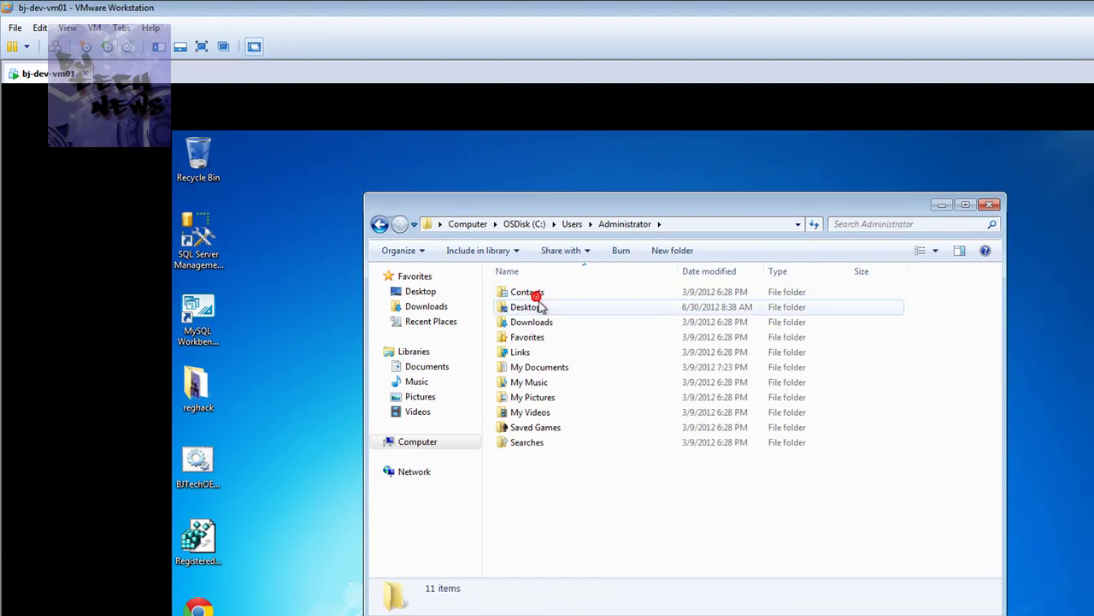
Extend the folder path to C:\Users\Administrator\appdata and go to that hidden folder
{"action": "left_click", "coordinate": [695, 222]}
{"action": "left_click", "coordinate": [694, 223]}
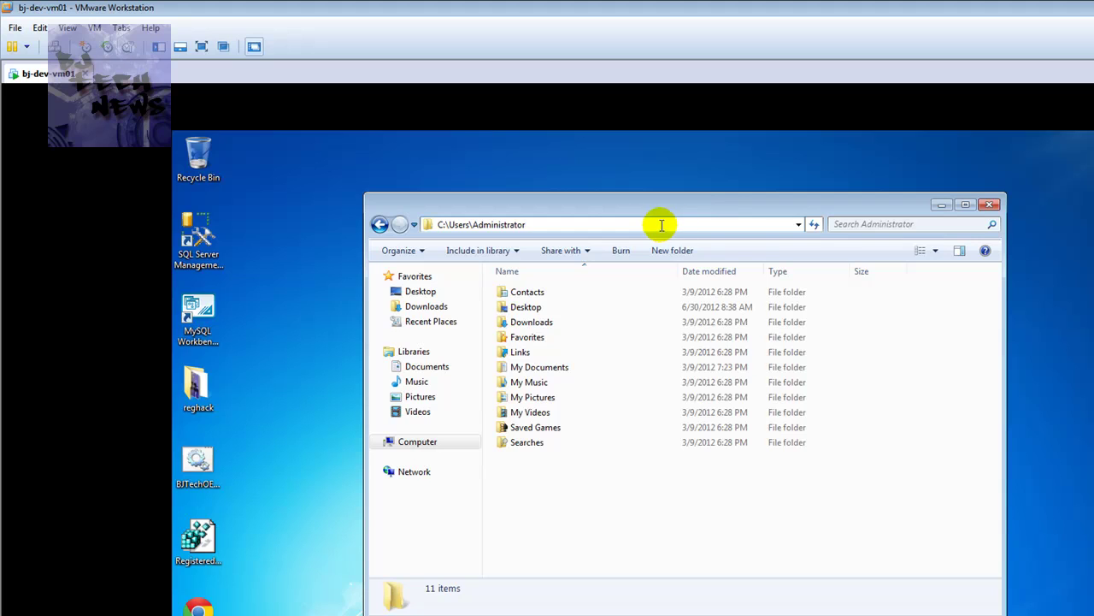
{"action": "type", "text": "\\"}
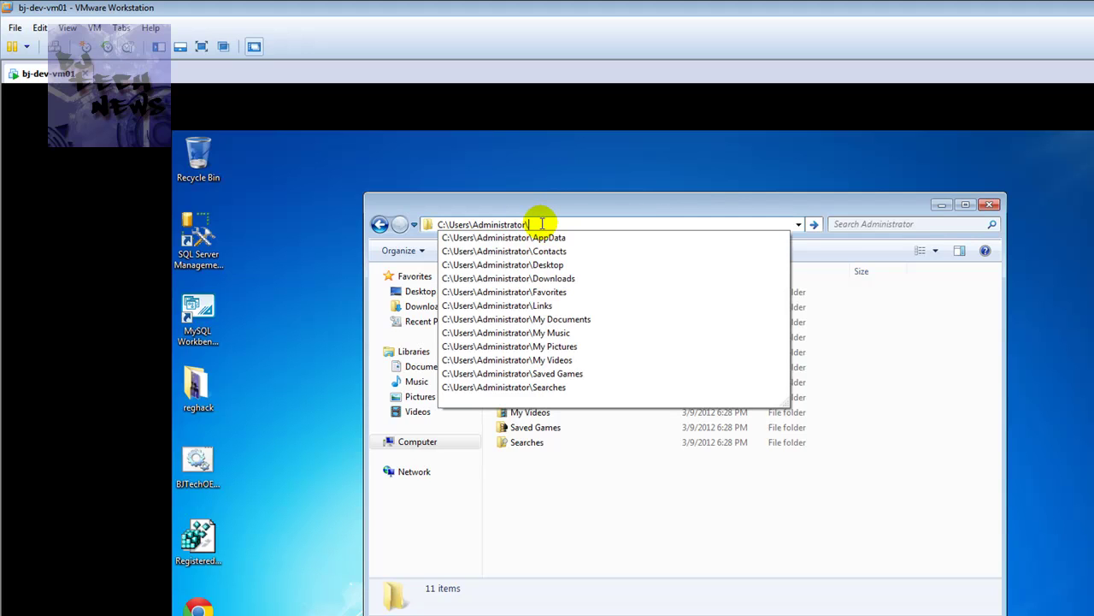
{"action": "type", "text": "appdata"}
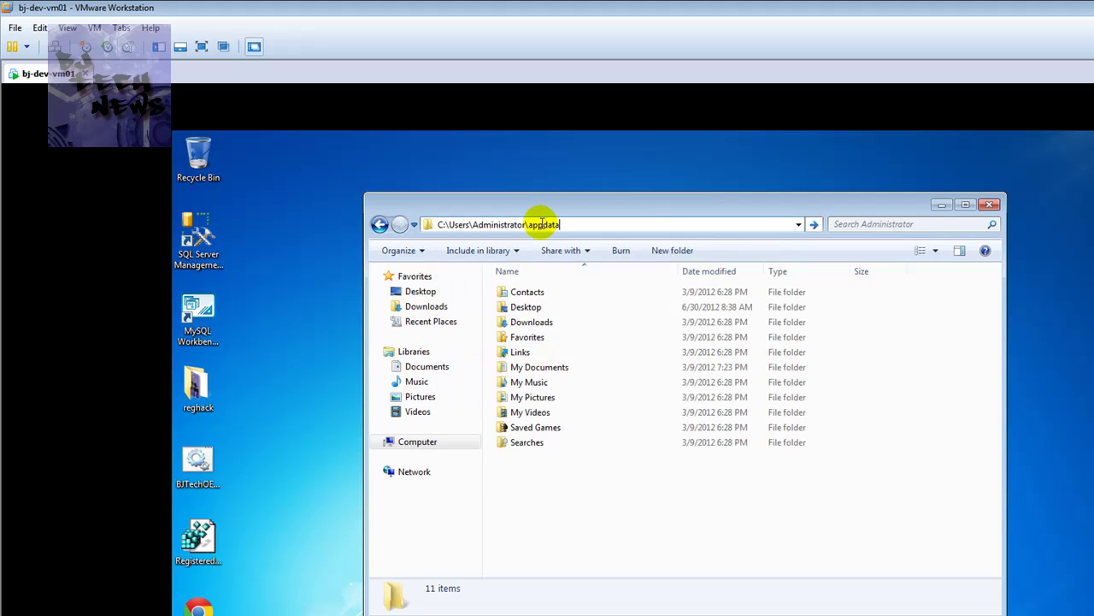
{"action": "key", "text": "Return"}
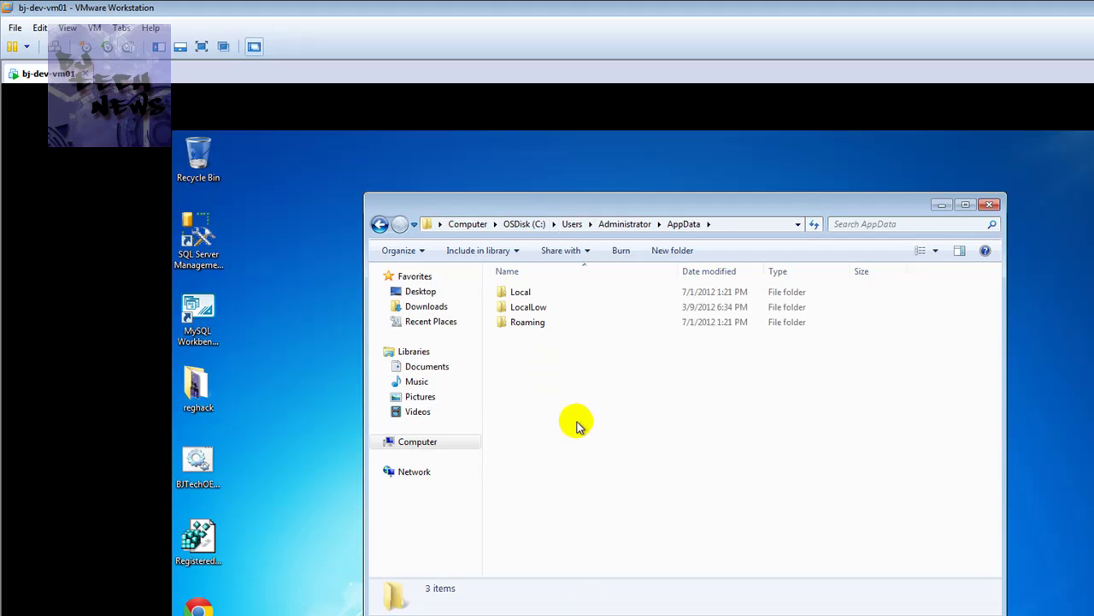
Open the Chrome profile folder Local\Google\Chrome\User Data\Default within AppData
{"action": "double_click", "coordinate": [521, 292]}
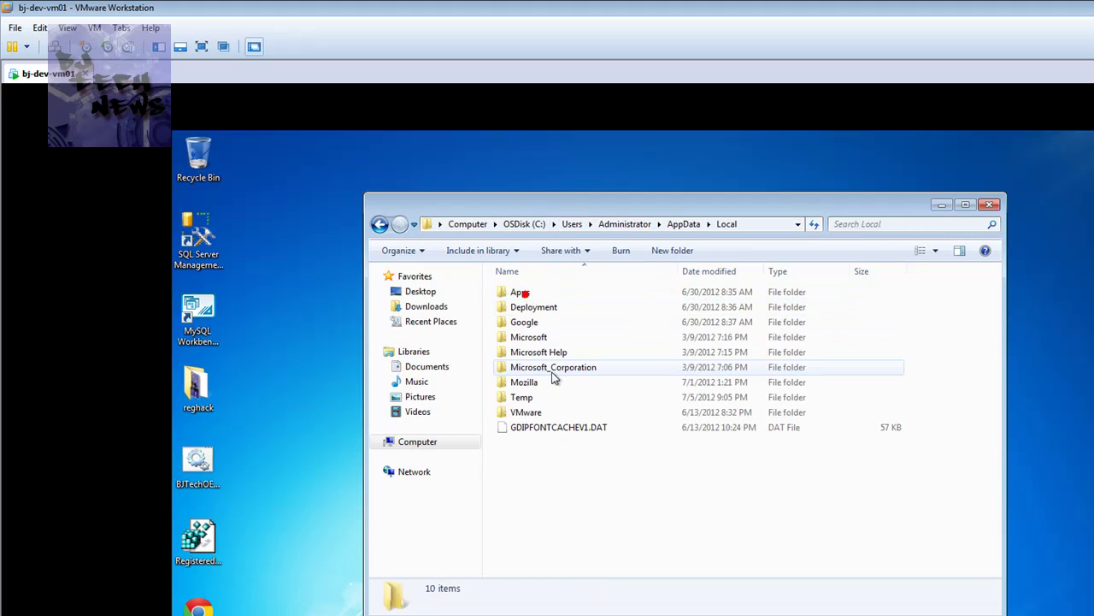
{"action": "double_click", "coordinate": [528, 321]}
{"action": "double_click", "coordinate": [526, 292]}
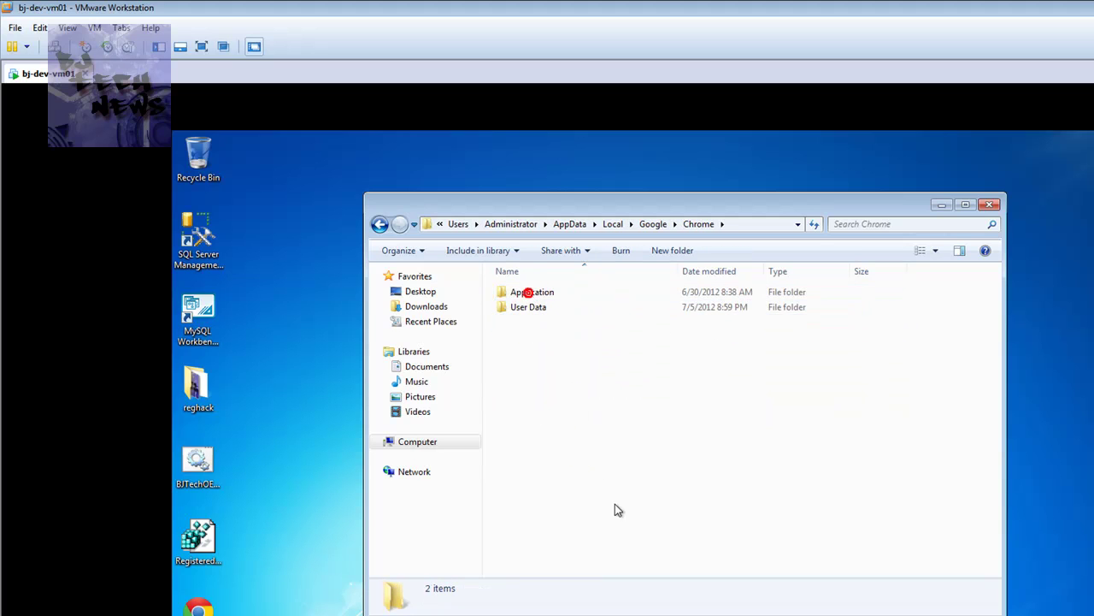
{"action": "double_click", "coordinate": [542, 309]}
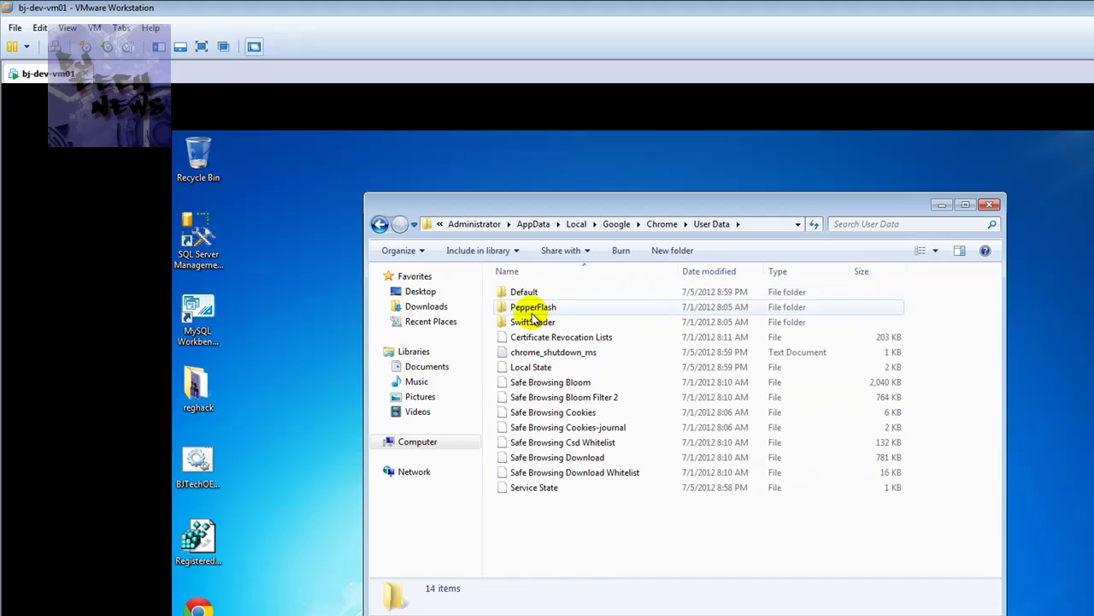
{"action": "double_click", "coordinate": [537, 293]}
Permanently delete the Web Data and Web Data-journal files from the Default folder, and close the folder window
{"action": "scroll", "coordinate": [630, 459], "scroll_direction": "down", "scroll_amount": 4}
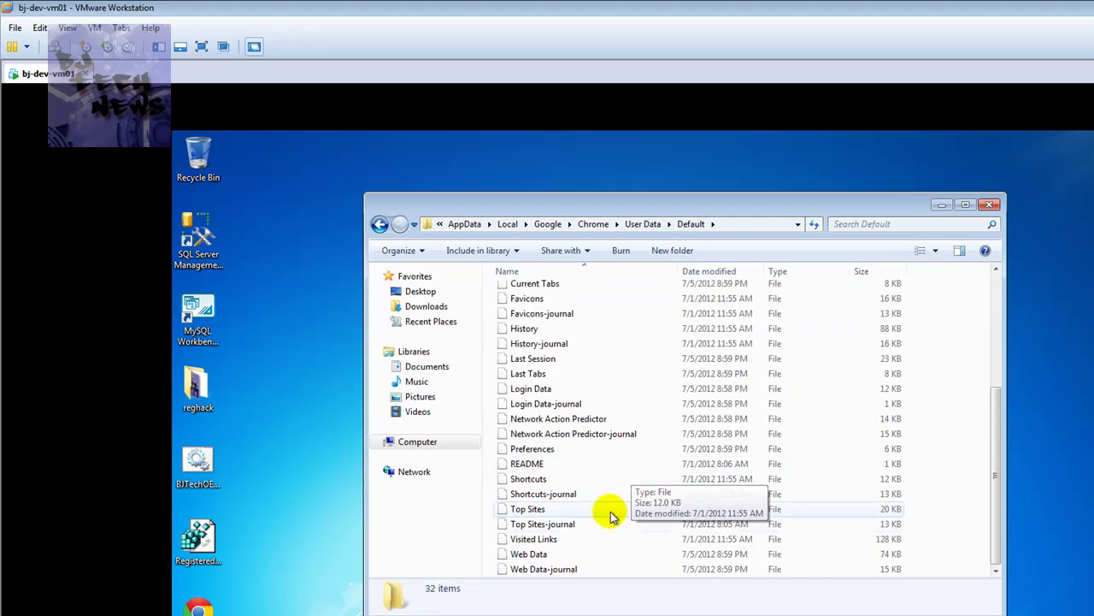
{"action": "left_click", "coordinate": [553, 557]}
{"action": "left_click", "coordinate": [552, 570], "text": "shift"}
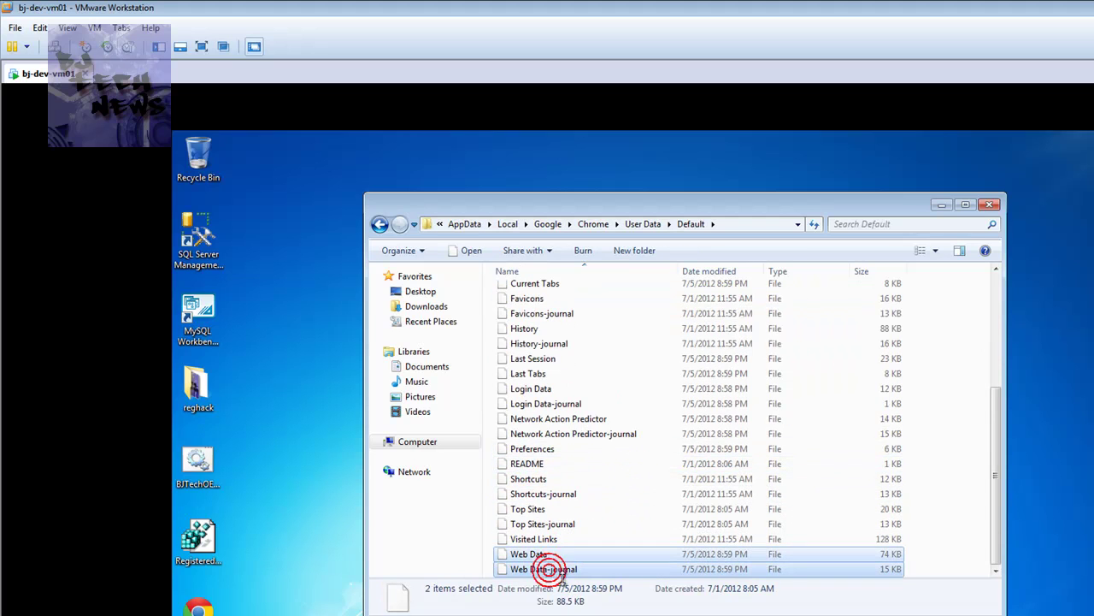
{"action": "key", "text": "shift+Delete"}
{"action": "key", "text": "Return"}
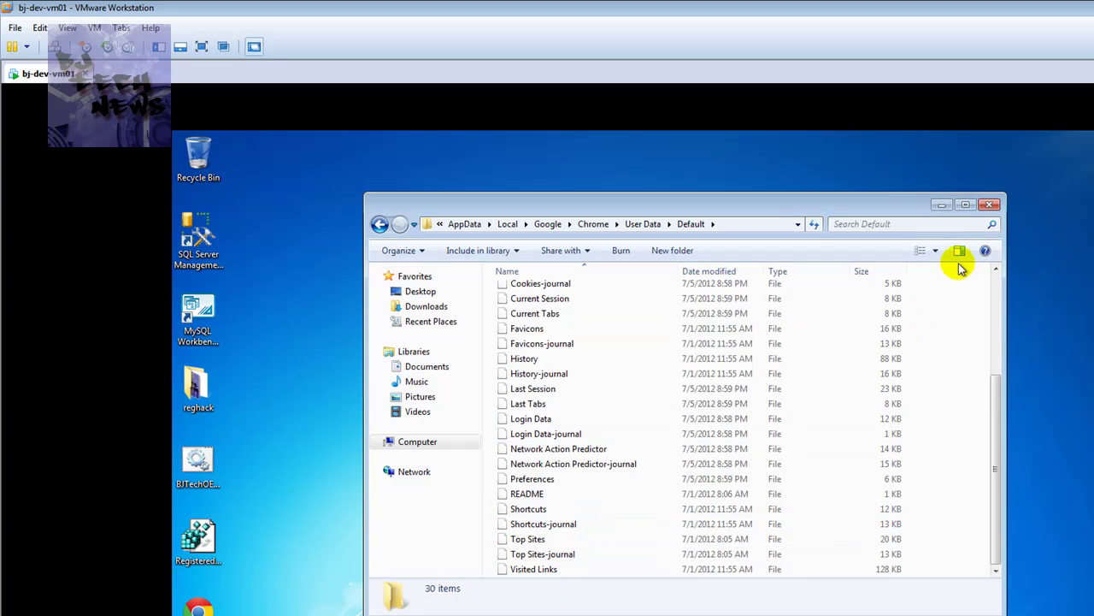
{"action": "left_click", "coordinate": [990, 206]}
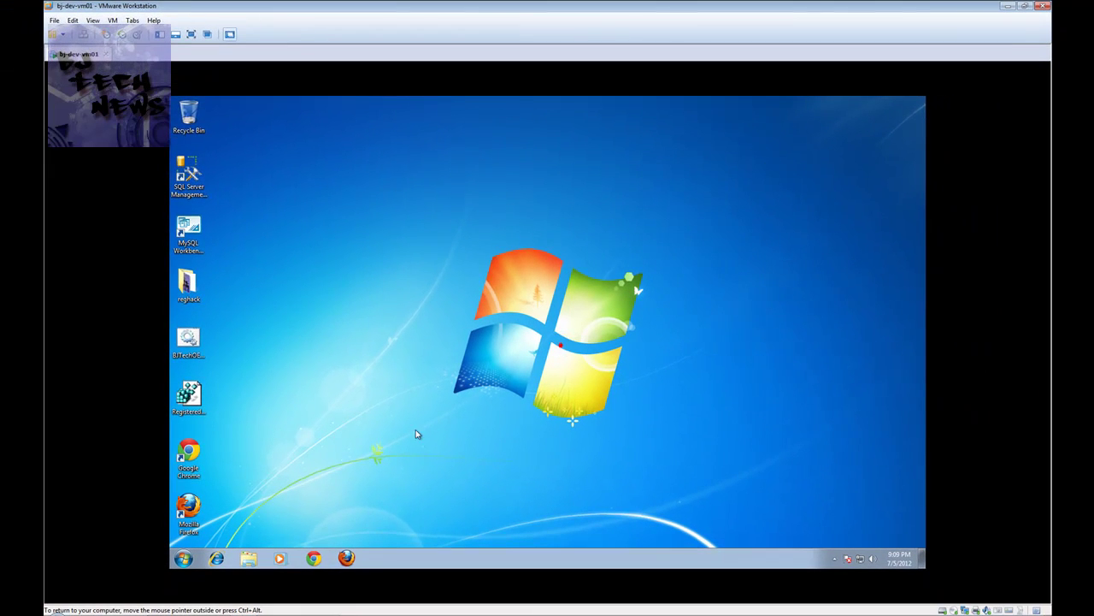
Reopen the computer's drives and browse to the Administrator folder under Users on the C: drive
{"action": "left_click", "coordinate": [183, 558]}
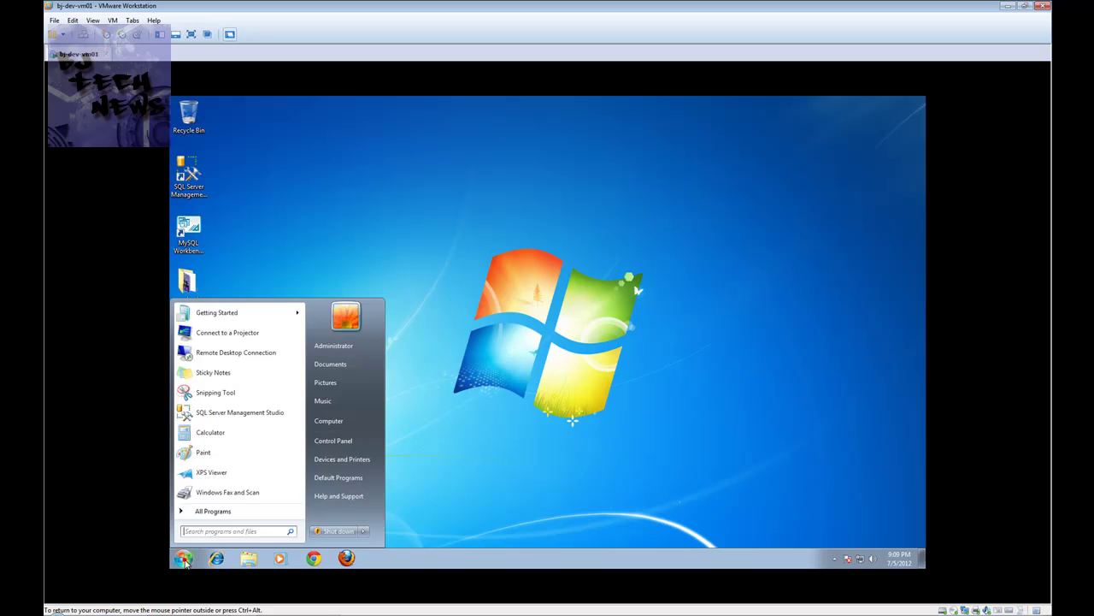
{"action": "left_click", "coordinate": [371, 417]}
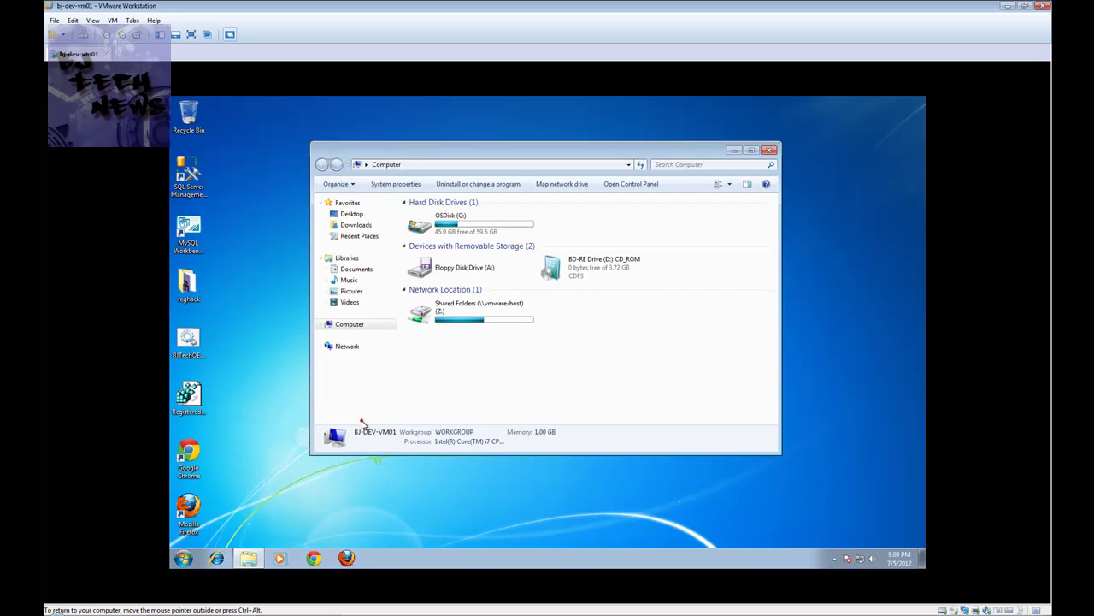
{"action": "double_click", "coordinate": [441, 224]}
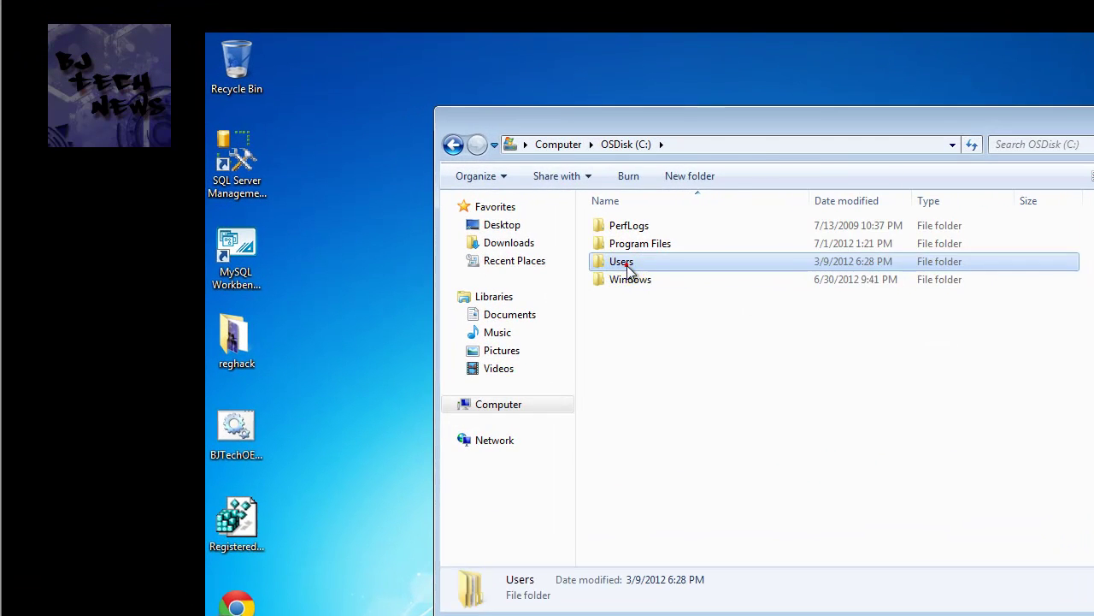
{"action": "double_click", "coordinate": [432, 237]}
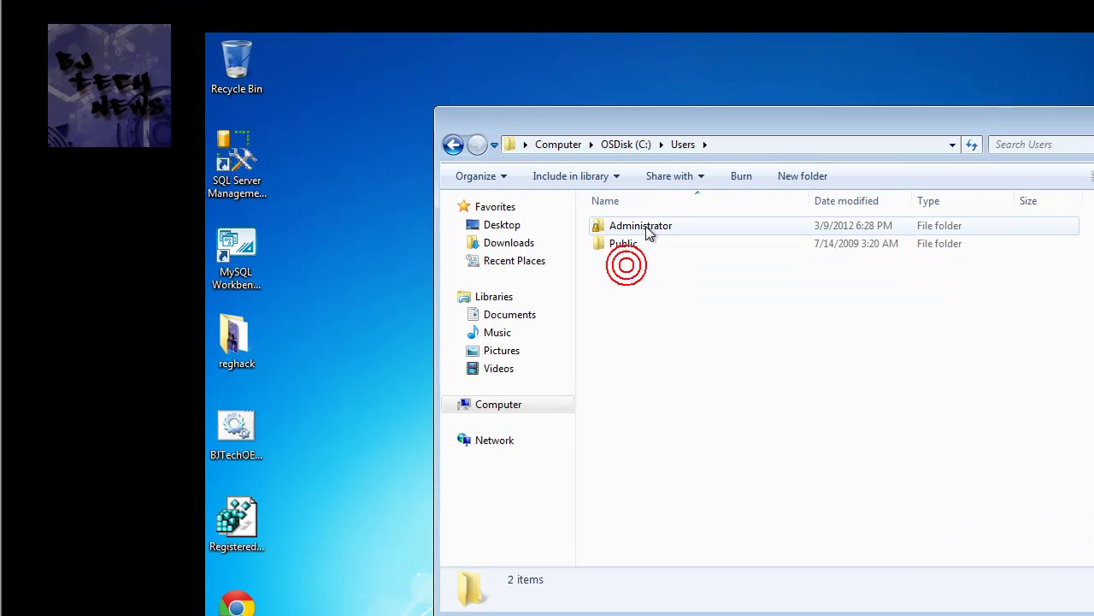
{"action": "double_click", "coordinate": [441, 213]}
Go to the hidden AppData folder of the Administrator profile by extending the folder path
{"action": "left_click", "coordinate": [783, 144]}
{"action": "left_click", "coordinate": [825, 144]}
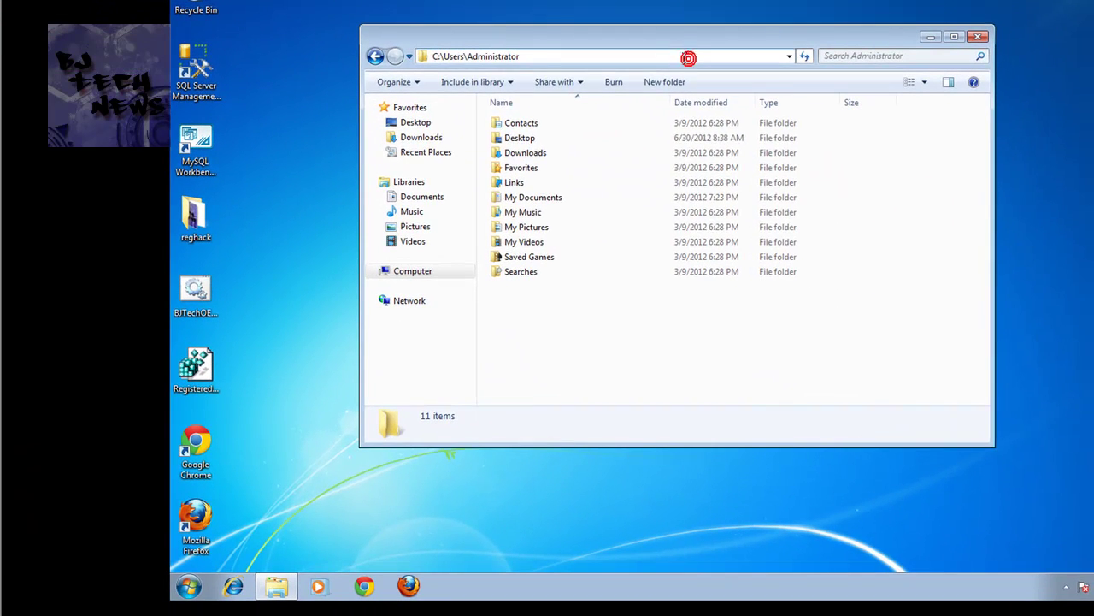
{"action": "type", "text": "\\"}
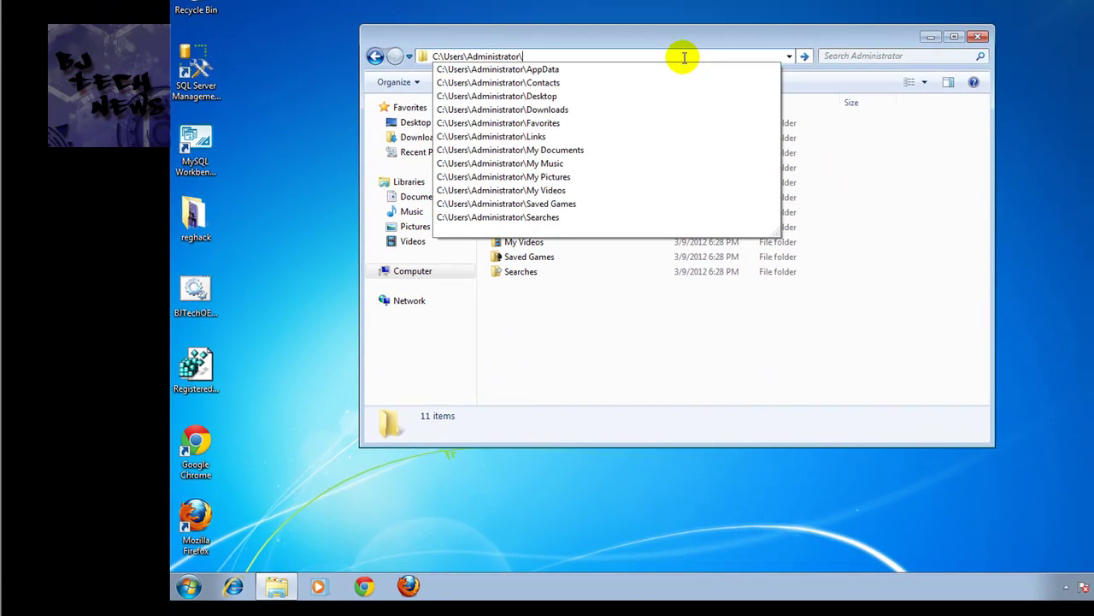
{"action": "key", "text": "Down"}
{"action": "key", "text": "Return"}
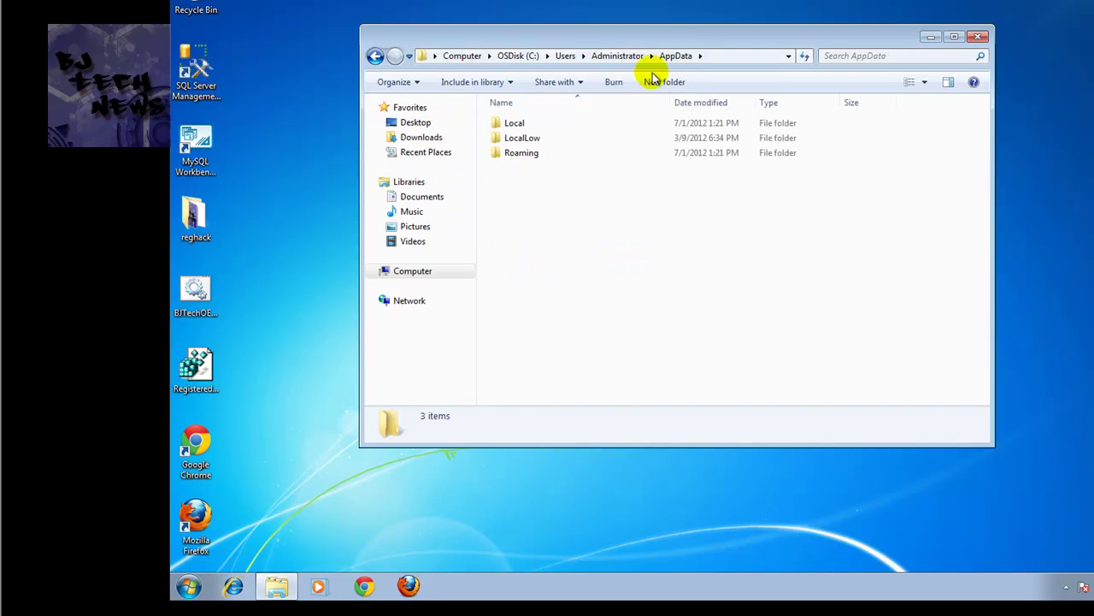
Browse from AppData through Local, Google, Chrome and User Data into the Default folder and look over its files
{"action": "double_click", "coordinate": [516, 123]}
{"action": "double_click", "coordinate": [517, 152]}
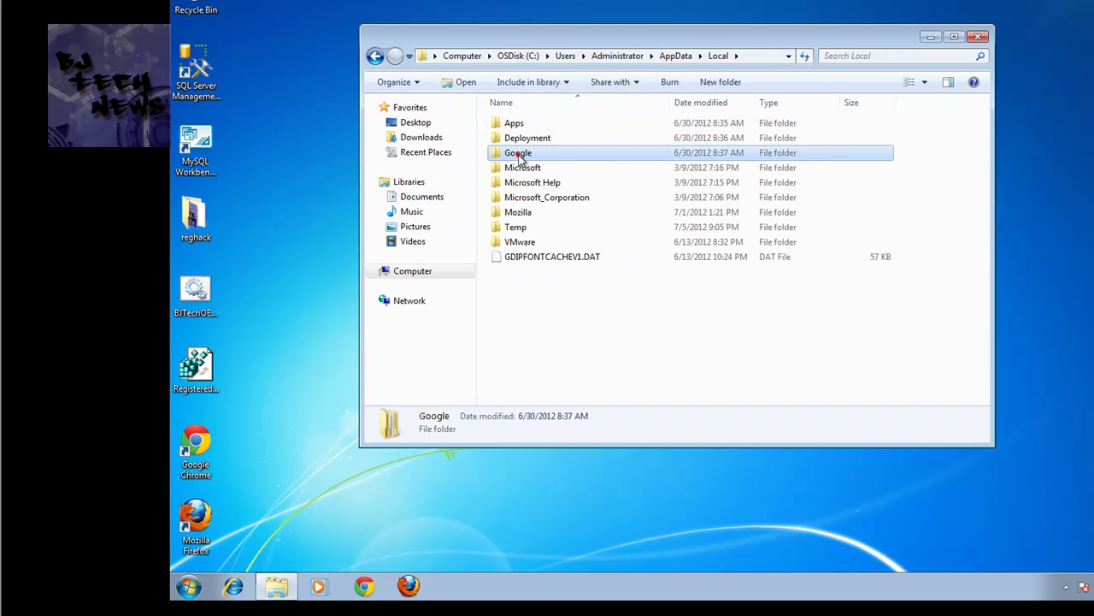
{"action": "double_click", "coordinate": [516, 123]}
{"action": "double_click", "coordinate": [530, 139]}
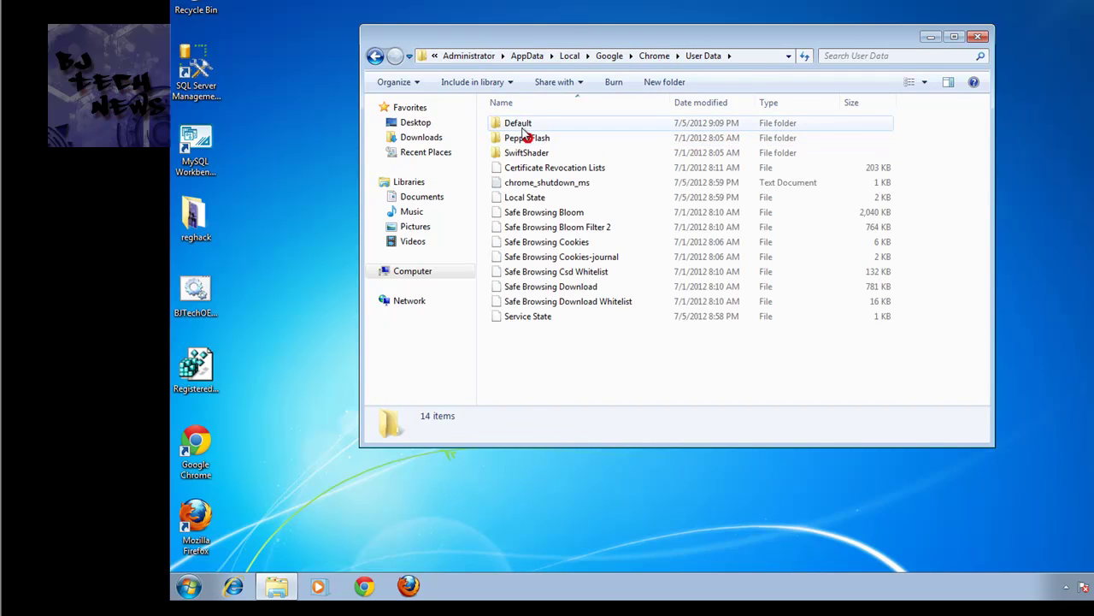
{"action": "double_click", "coordinate": [518, 122]}
{"action": "scroll", "coordinate": [520, 257], "scroll_direction": "down", "scroll_amount": 3}
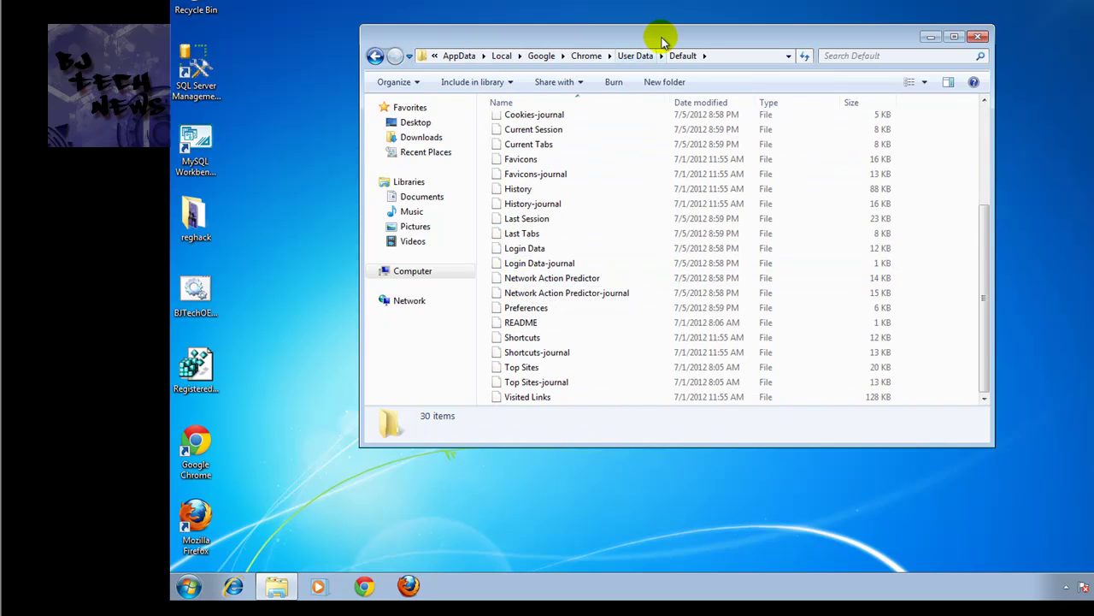
Place the Default folder beside a newly launched Chrome window and check the folder for the Web Data and Web Data-journal files
{"action": "left_click_drag", "start_coordinate": [655, 34], "coordinate": [171, 20]}
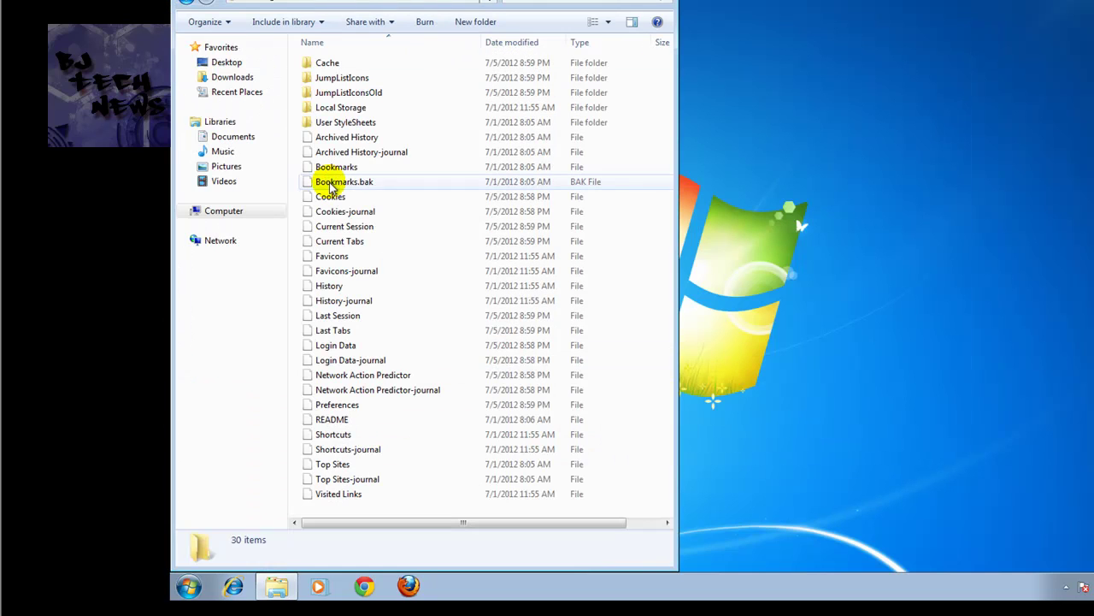
{"action": "left_click", "coordinate": [365, 586]}
{"action": "left_click_drag", "start_coordinate": [496, 26], "coordinate": [1093, 0]}
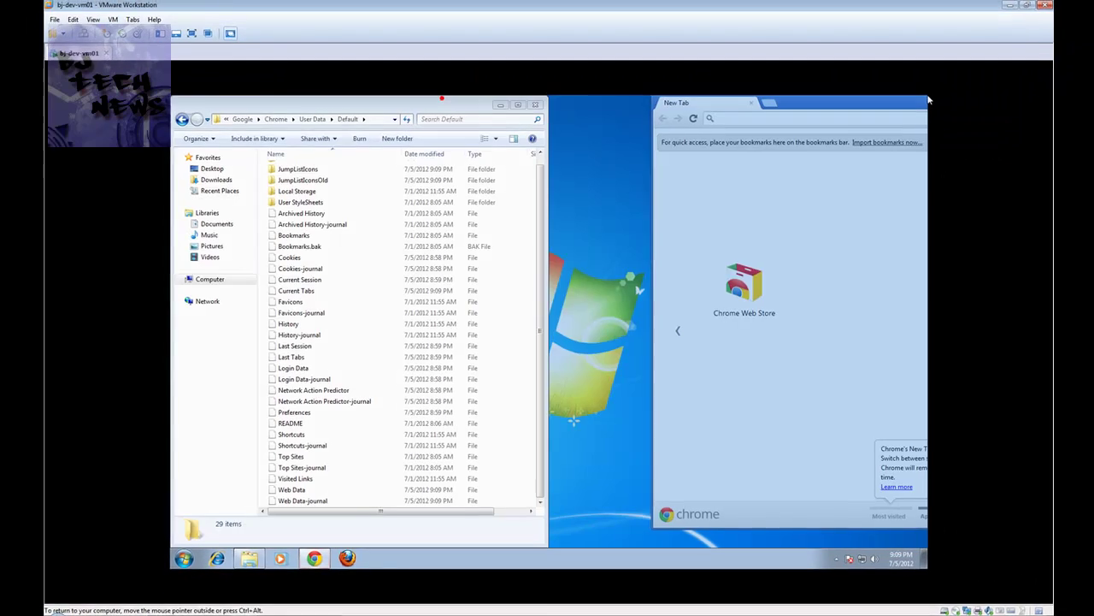
{"action": "left_click_drag", "start_coordinate": [929, 101], "coordinate": [929, 101]}
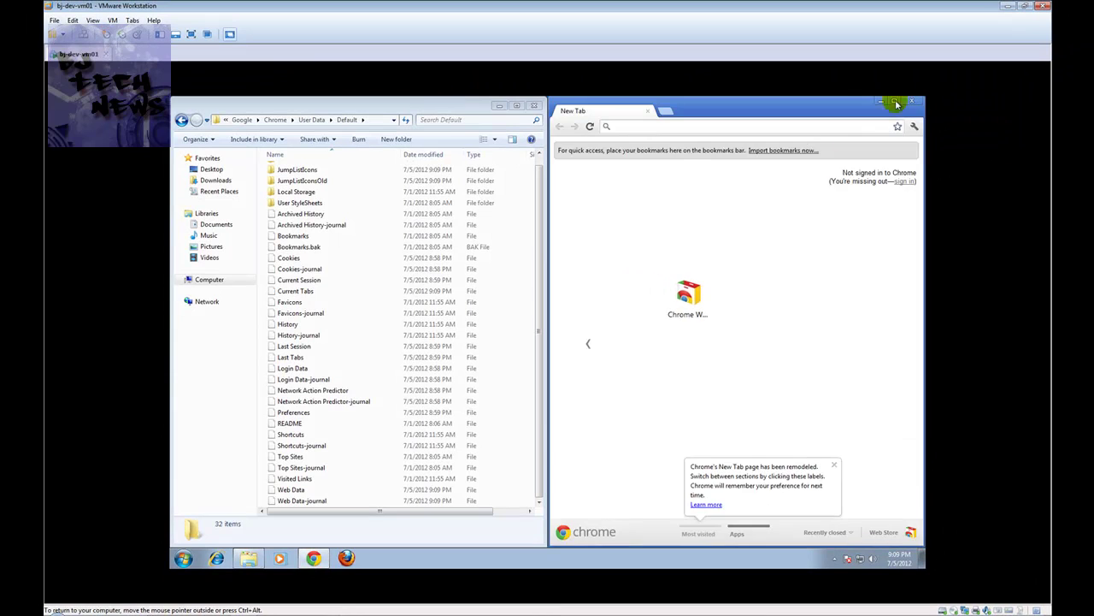
{"action": "left_click", "coordinate": [301, 490]}
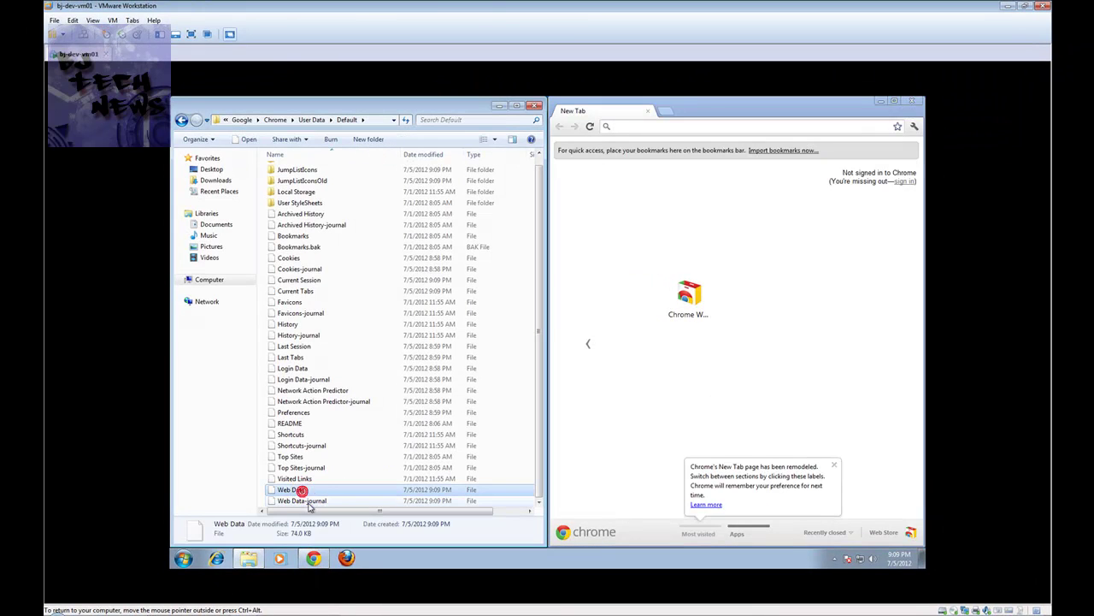
{"action": "left_click", "coordinate": [306, 500]}
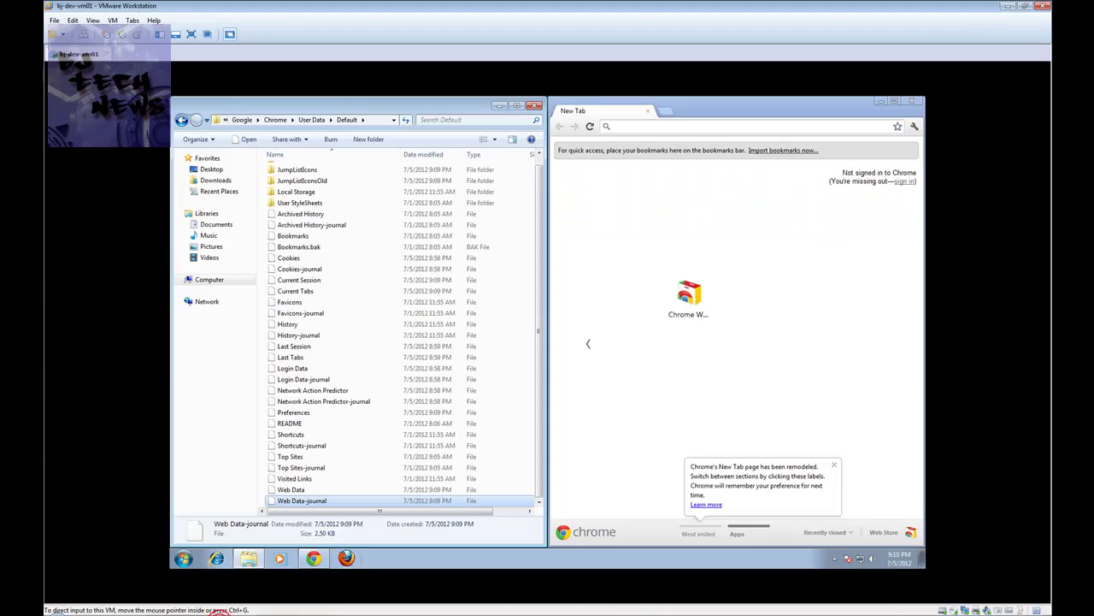
Turn off continuing to run background apps when Google Chrome is closed in the advanced settings, and close the browser
{"action": "left_click", "coordinate": [913, 128]}
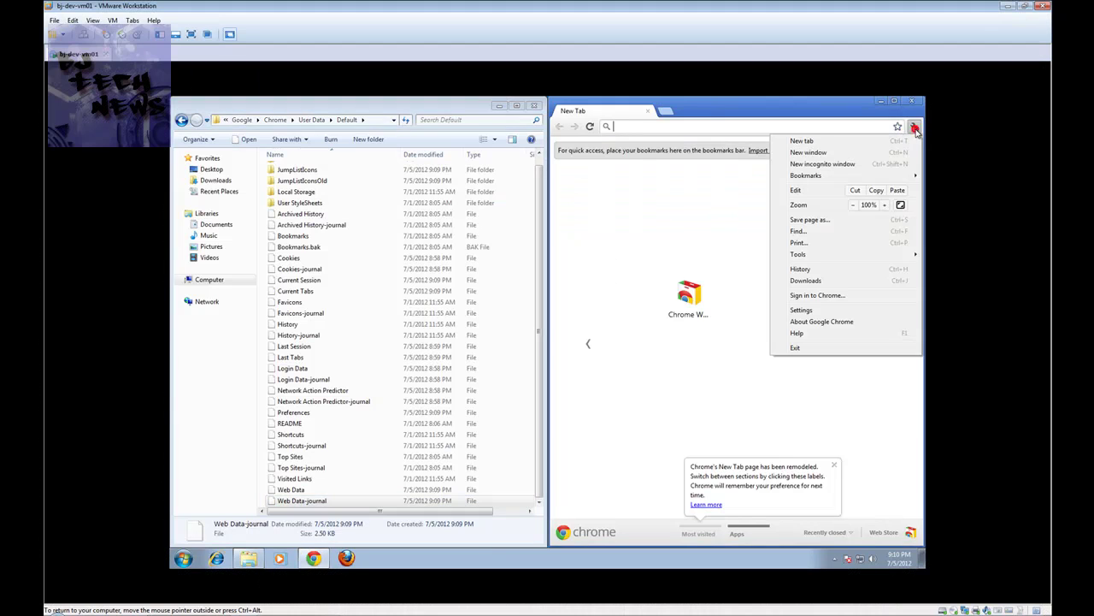
{"action": "left_click", "coordinate": [826, 311]}
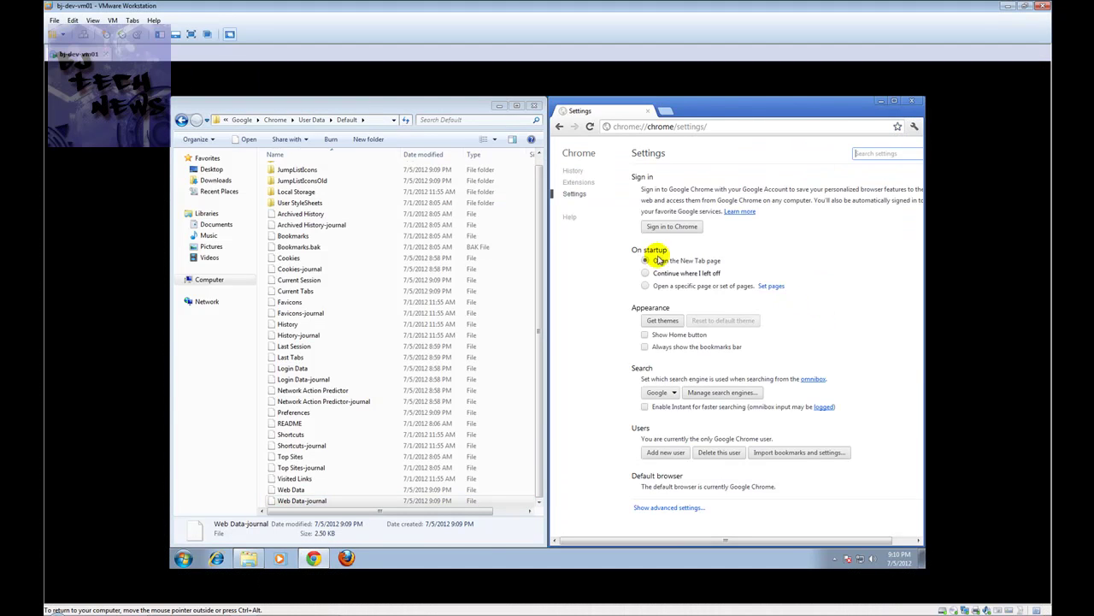
{"action": "left_click", "coordinate": [684, 508]}
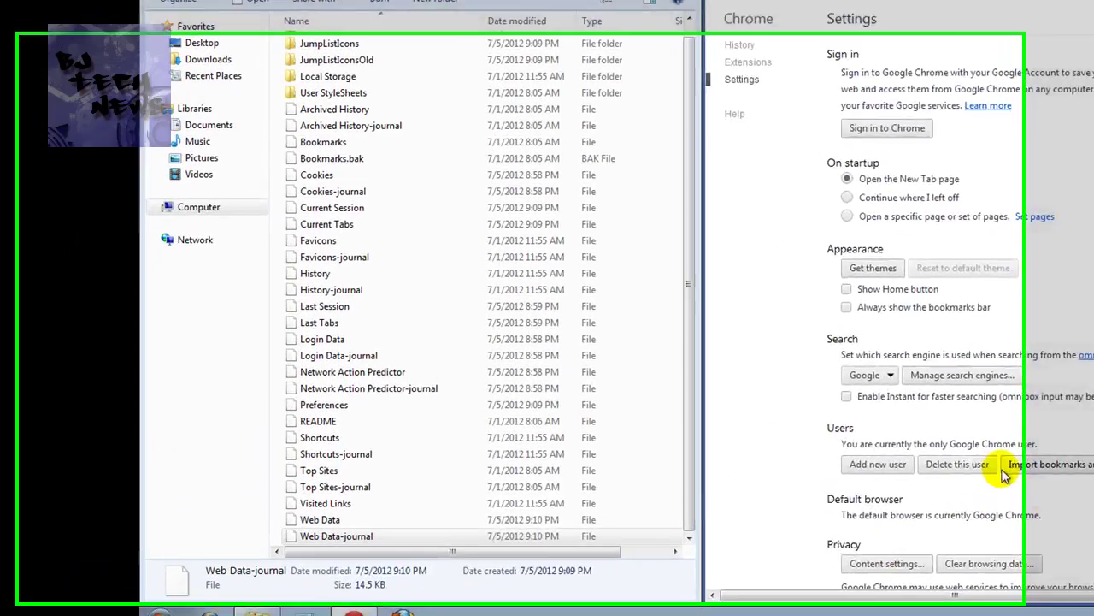
{"action": "scroll", "coordinate": [1005, 474], "scroll_direction": "down", "scroll_amount": 10}
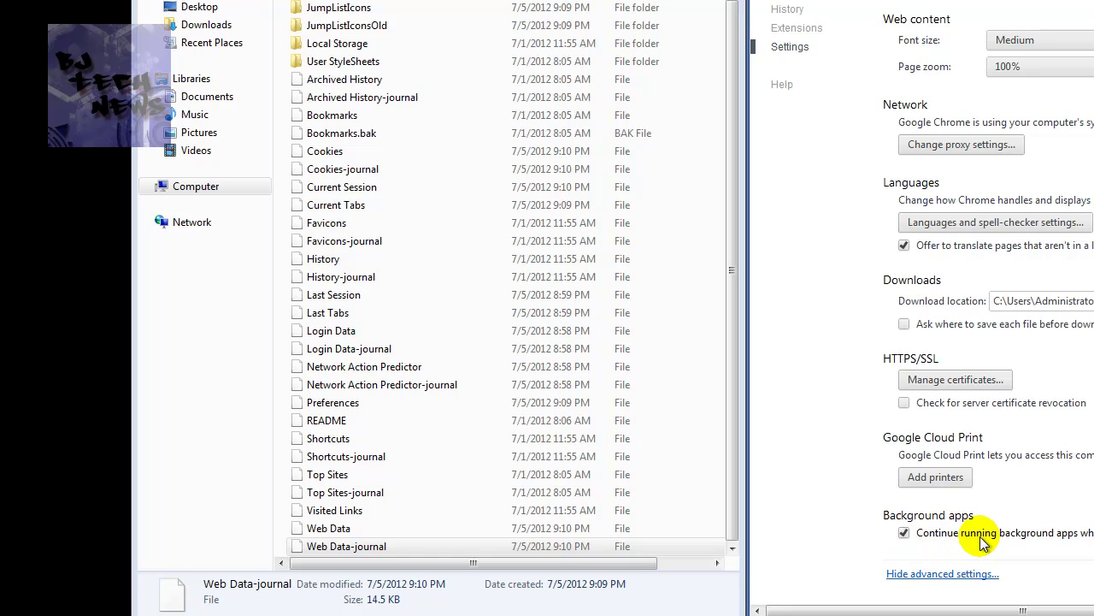
{"action": "left_click", "coordinate": [903, 532]}
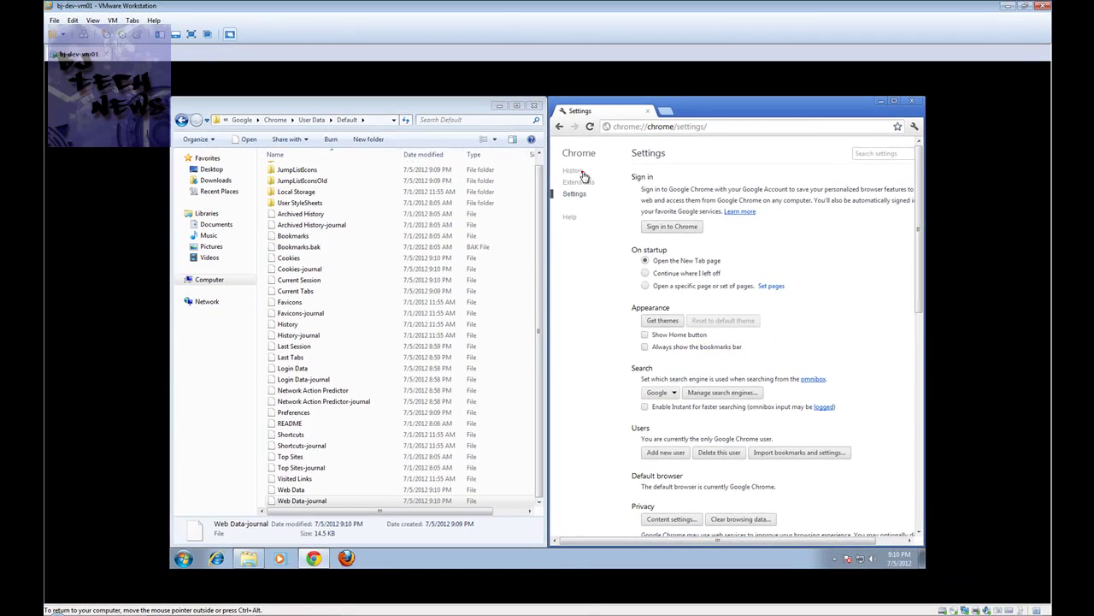
{"action": "left_click", "coordinate": [575, 170]}
{"action": "left_click", "coordinate": [912, 101]}
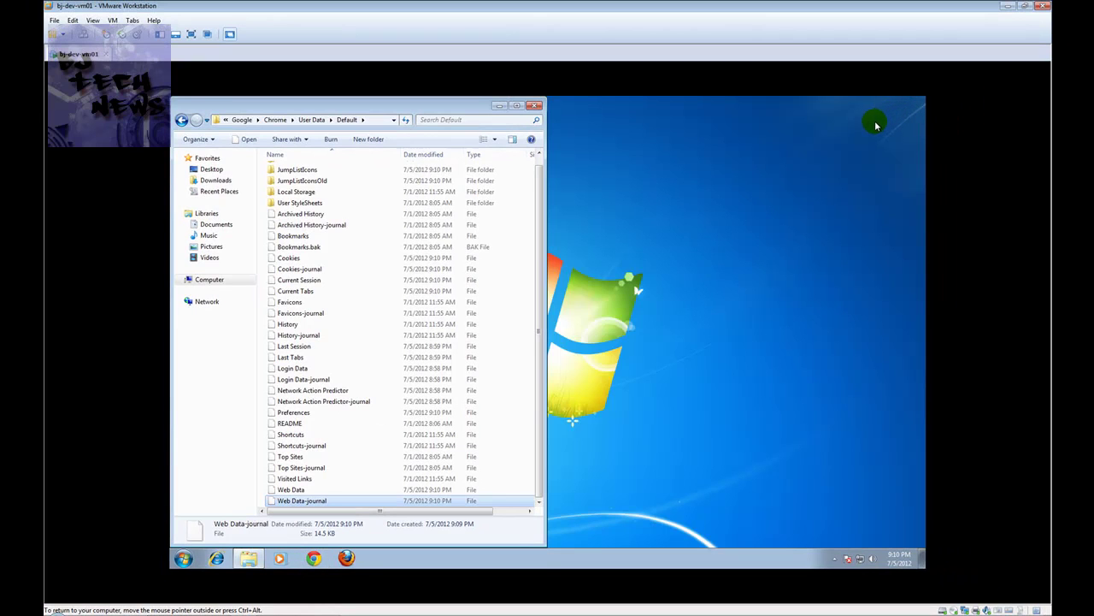
Relaunch Chrome, check the background apps option in the advanced settings, and close the browser again
{"action": "left_click", "coordinate": [312, 569]}
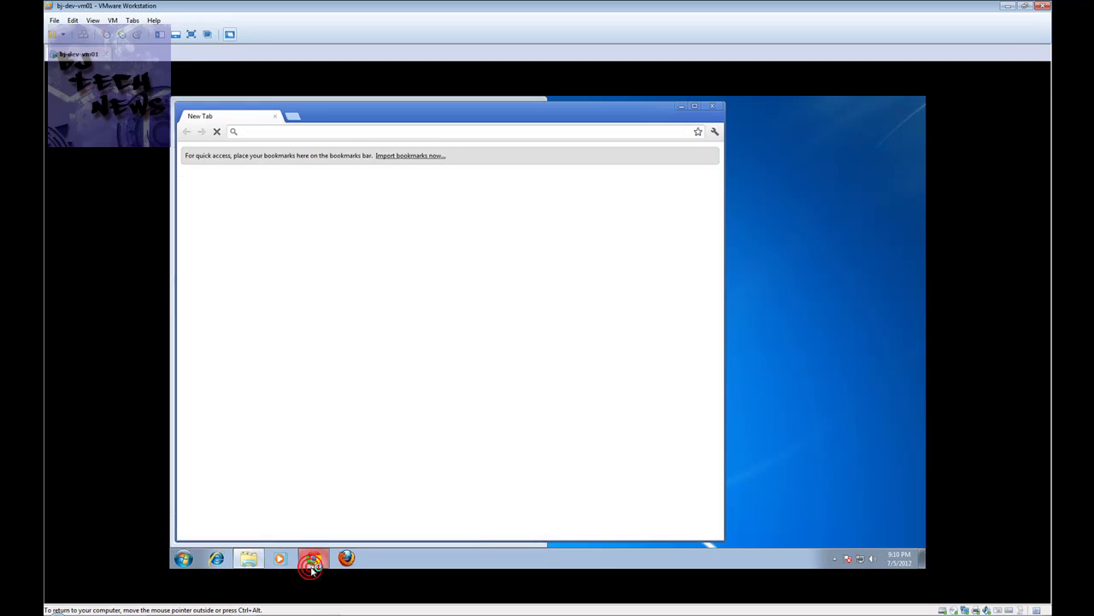
{"action": "left_click", "coordinate": [714, 132]}
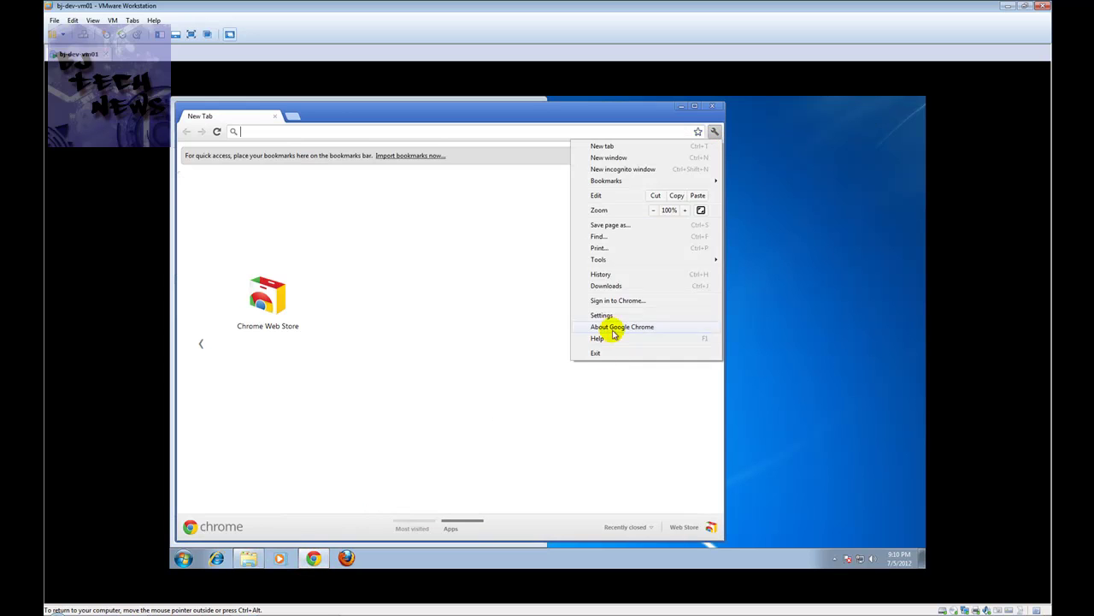
{"action": "left_click", "coordinate": [604, 315]}
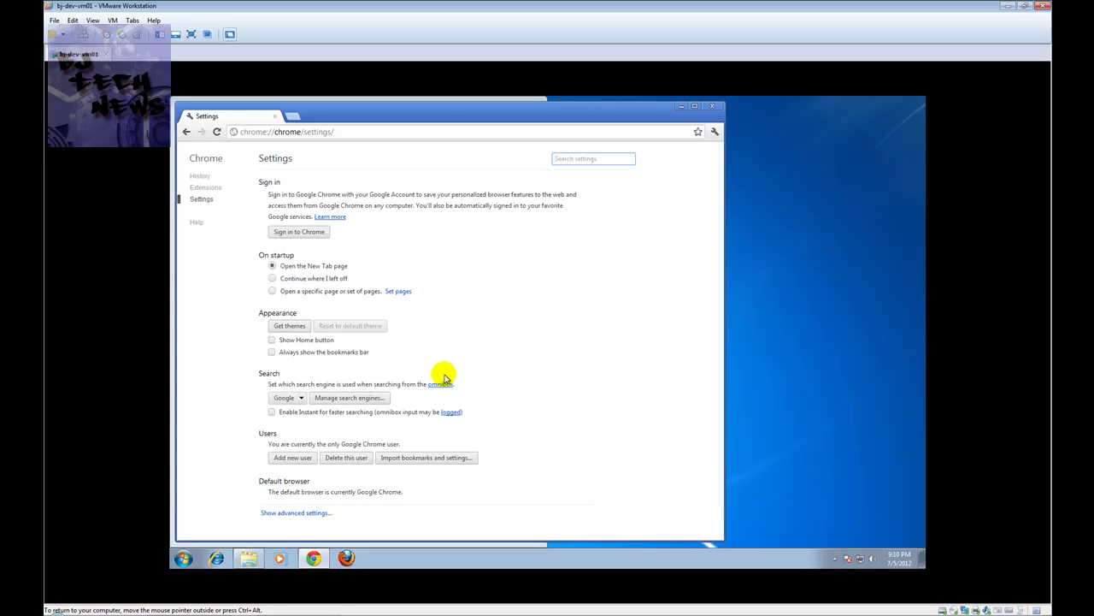
{"action": "left_click", "coordinate": [295, 513]}
{"action": "scroll", "coordinate": [357, 431], "scroll_direction": "down", "scroll_amount": 5}
{"action": "scroll", "coordinate": [357, 432], "scroll_direction": "down", "scroll_amount": 5}
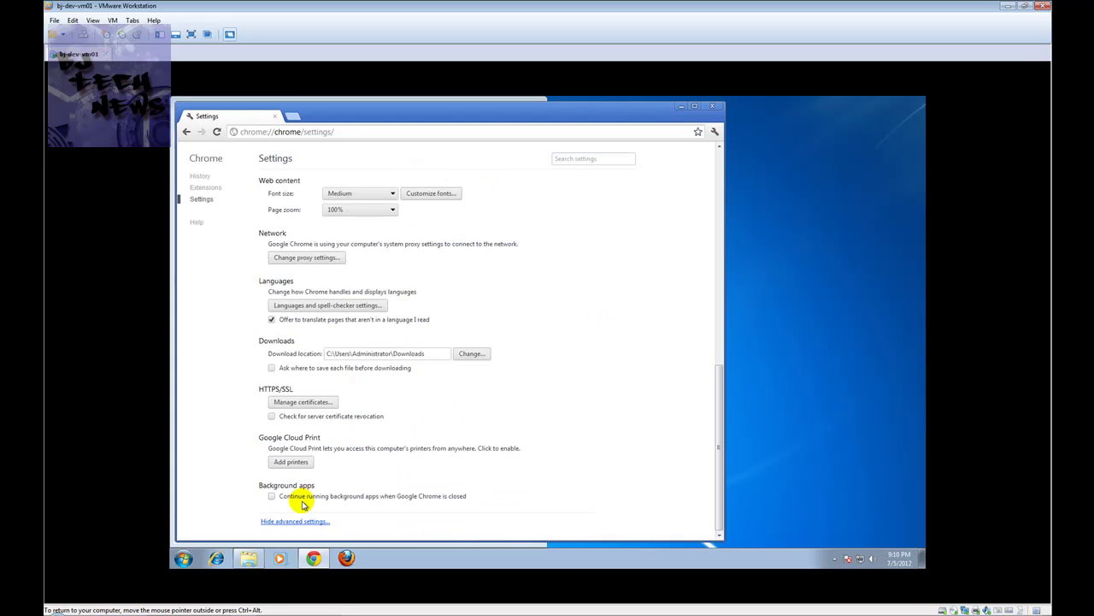
{"action": "left_click", "coordinate": [709, 107]}
{"action": "left_click", "coordinate": [687, 129]}
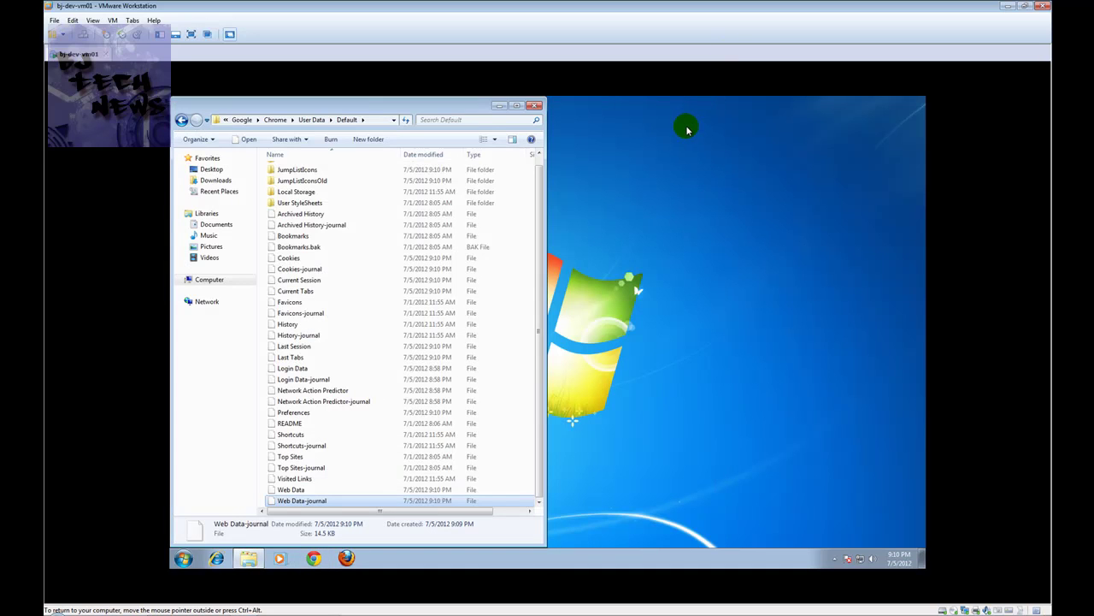